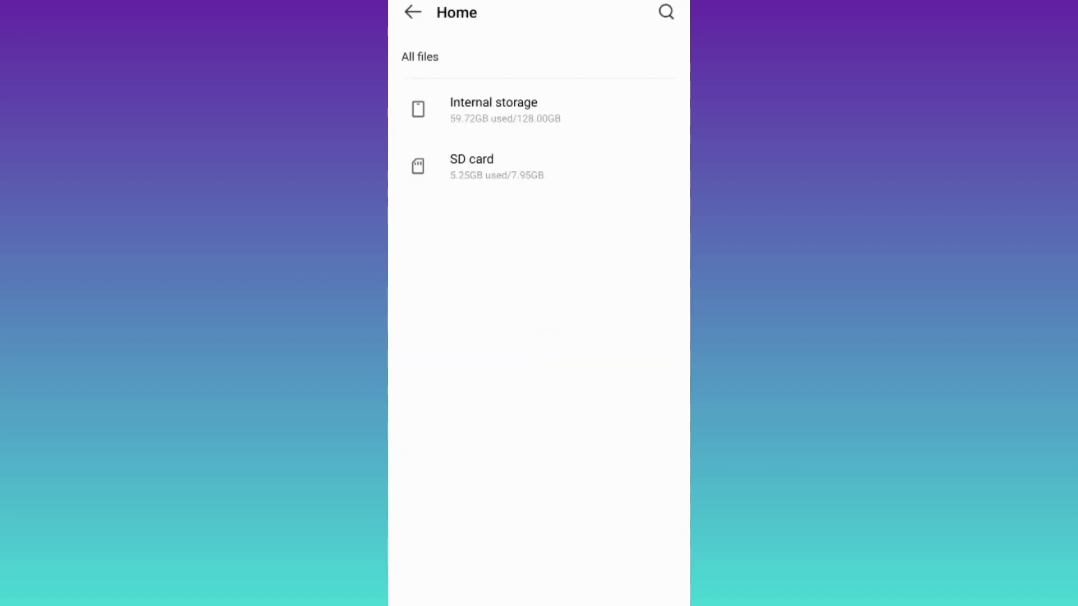
Step: Browse Internal storage › Android › media › com.whatsapp › WhatsApp › Databases to reach the msgstore files
click(608, 114)
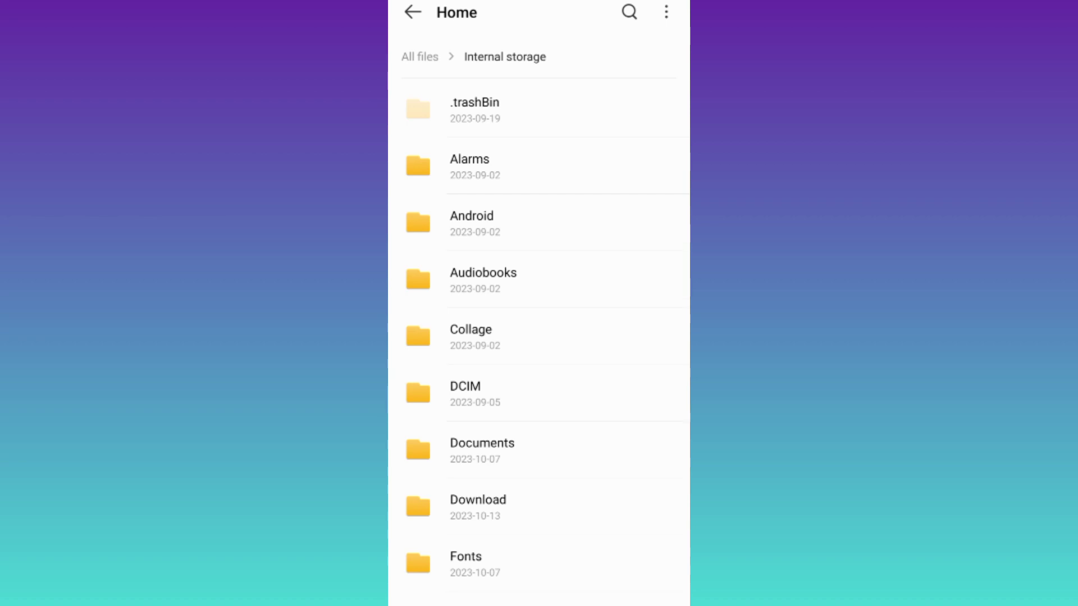
click(589, 223)
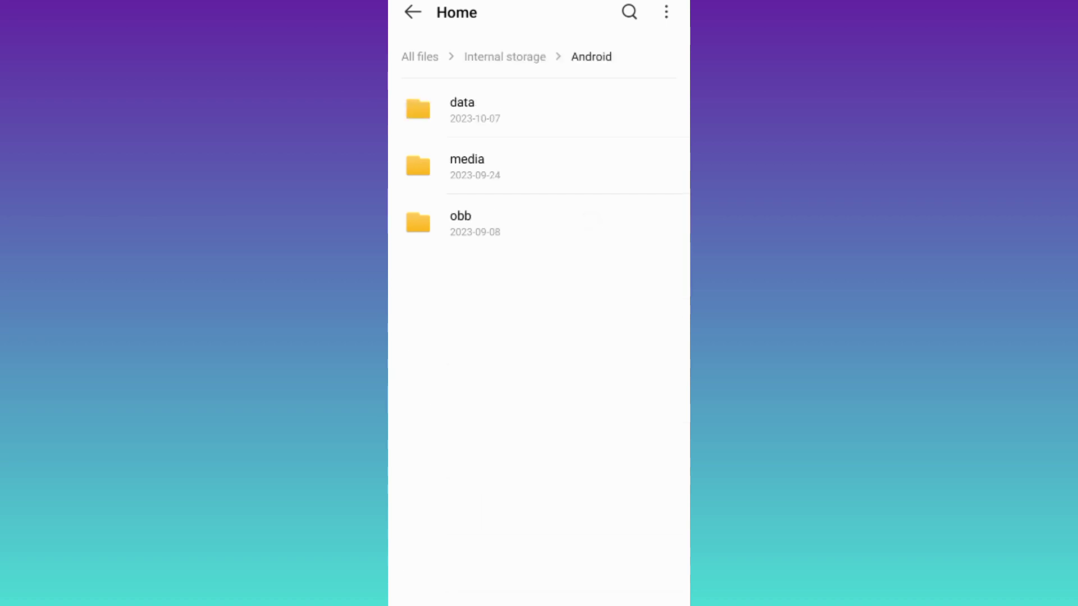
click(589, 167)
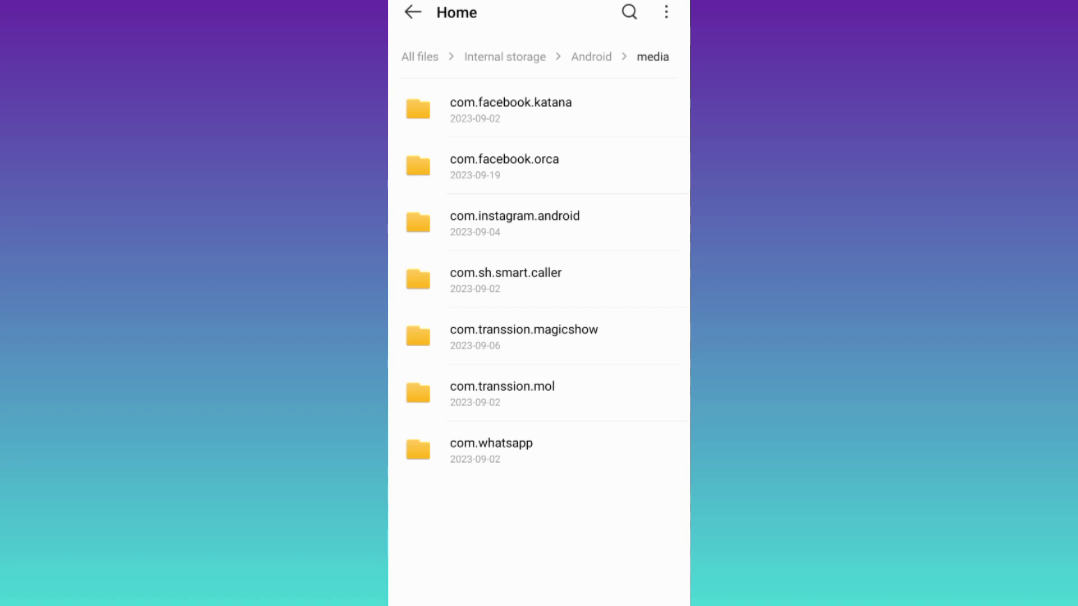
click(540, 450)
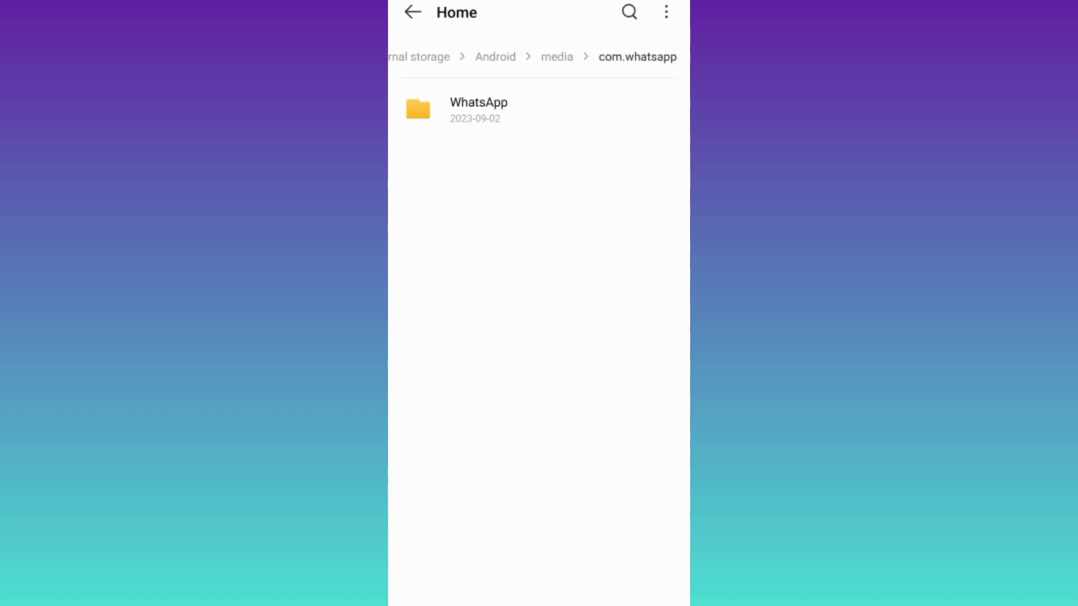
click(479, 110)
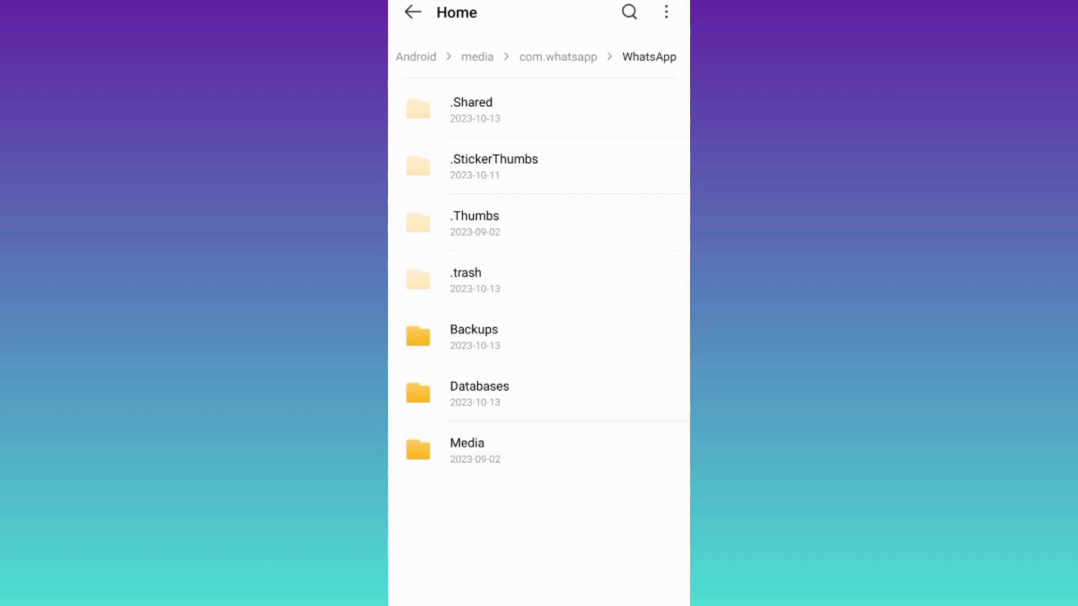
click(546, 402)
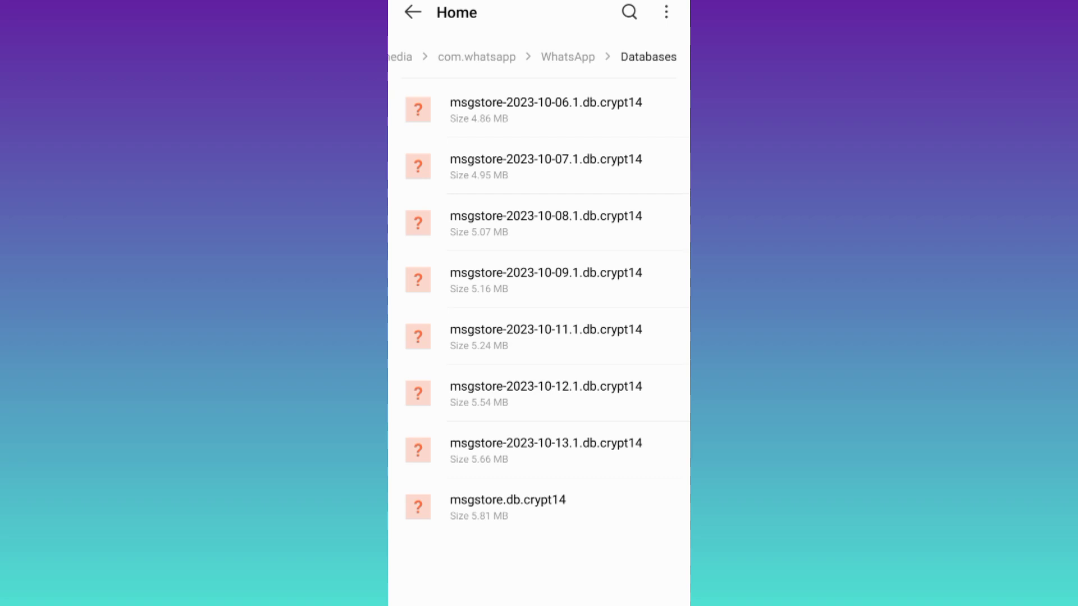
Step: Select all eight msgstore .db.crypt14 backup files in the Databases folder
click(539, 505)
click(546, 446)
click(553, 396)
click(556, 337)
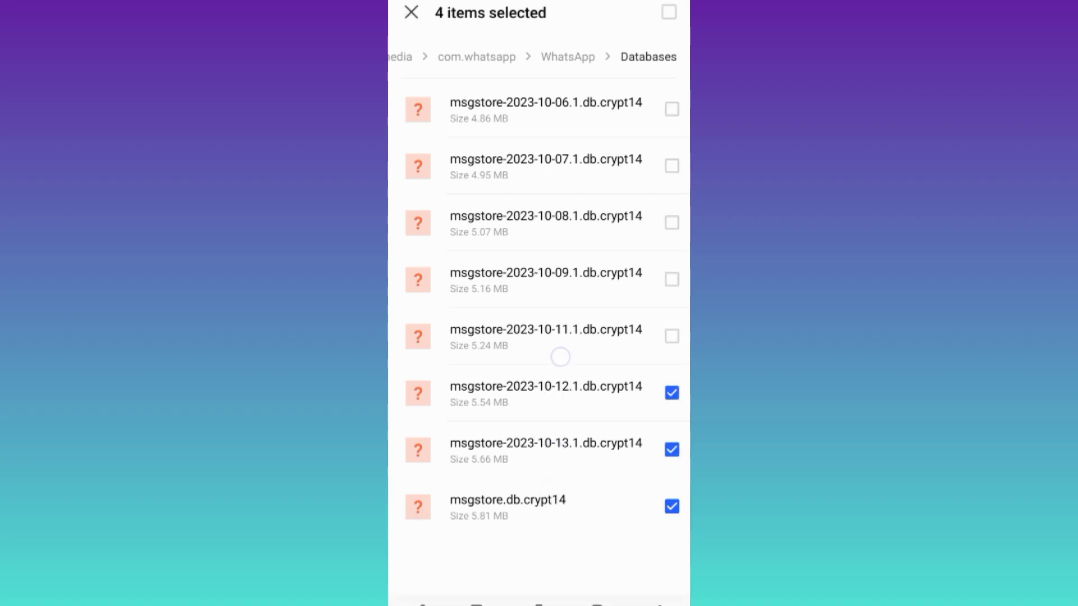
click(587, 223)
click(587, 166)
click(587, 109)
click(590, 281)
click(562, 337)
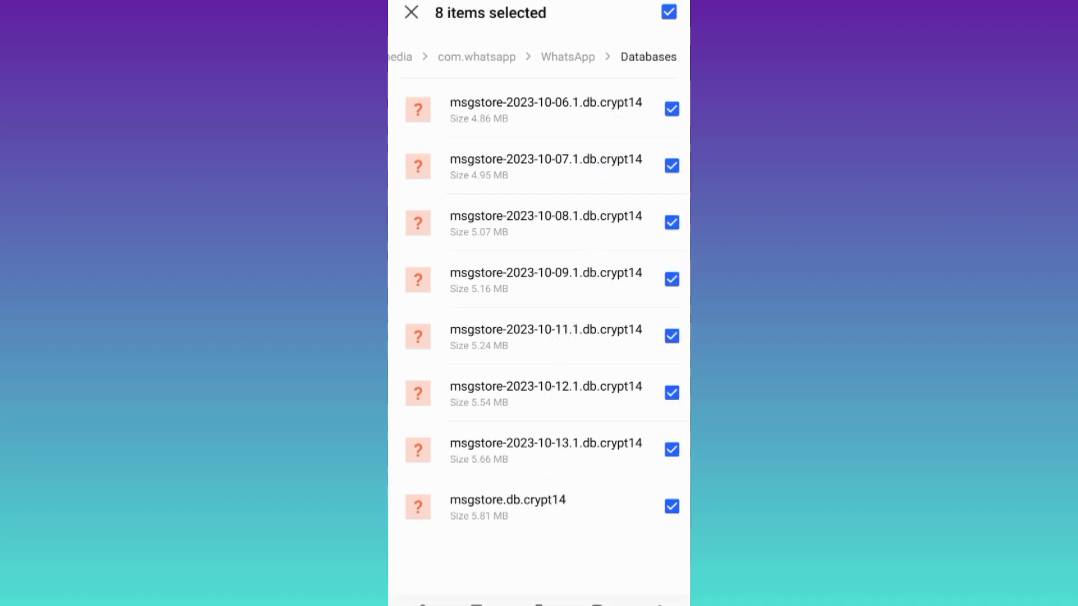
Step: Copy the eight selected msgstore files and go to WhatsApp's Backups folder as the destination
click(476, 600)
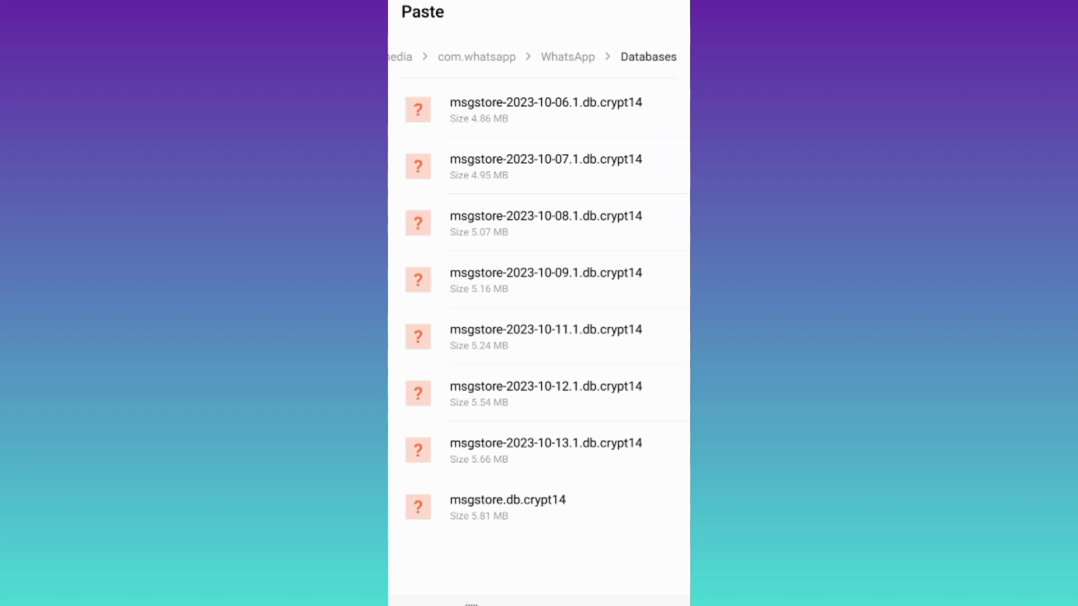
click(567, 57)
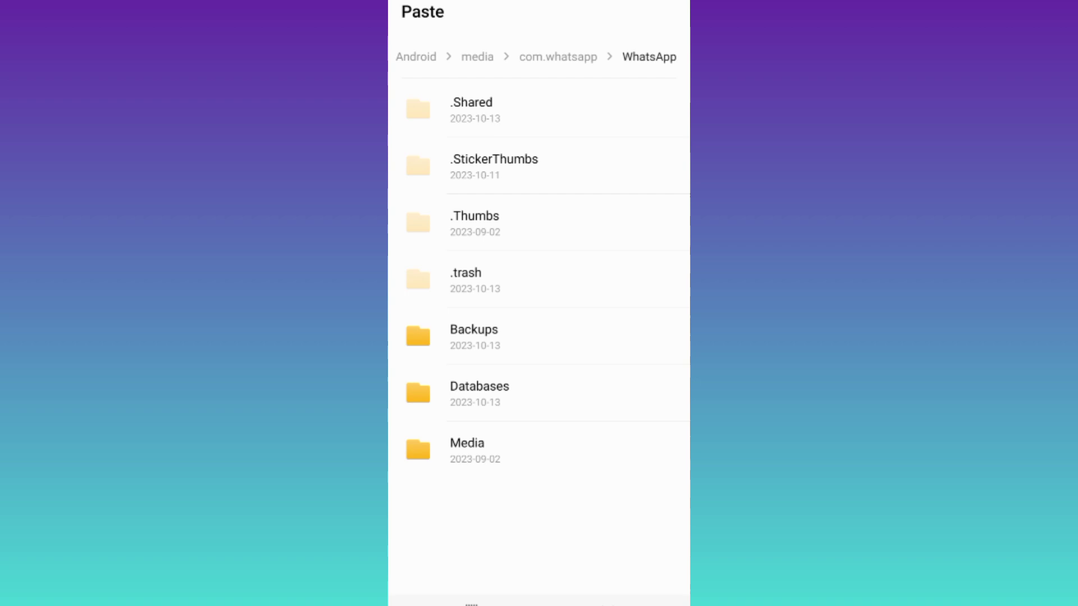
click(533, 337)
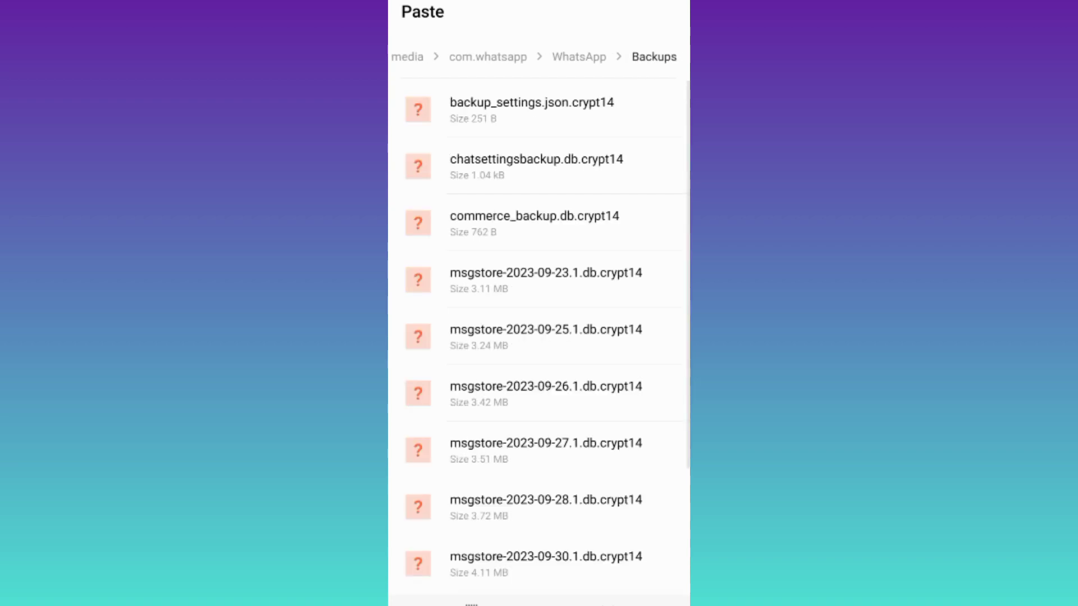